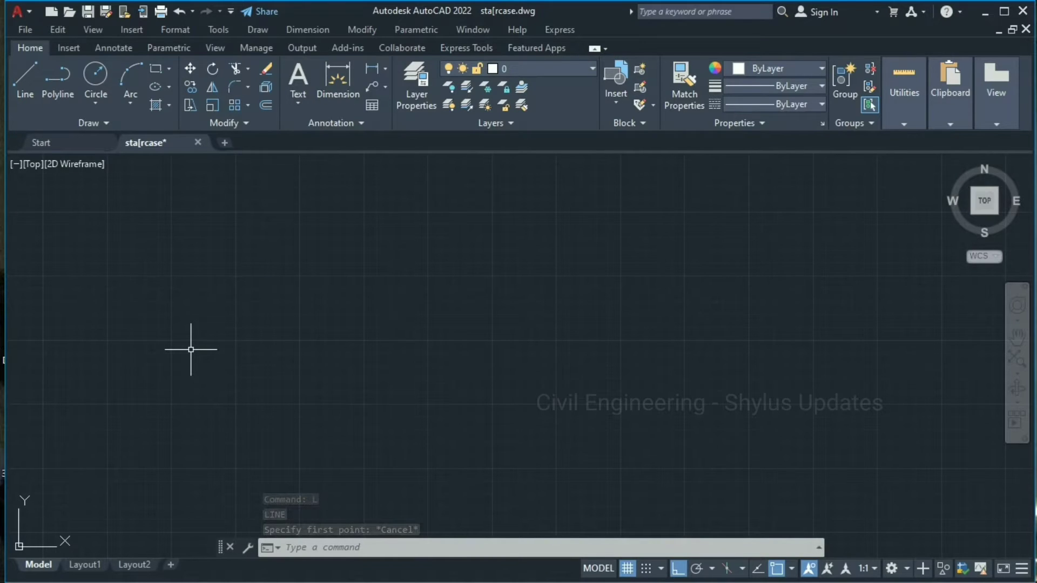
{"action": "type", "text": "L"}
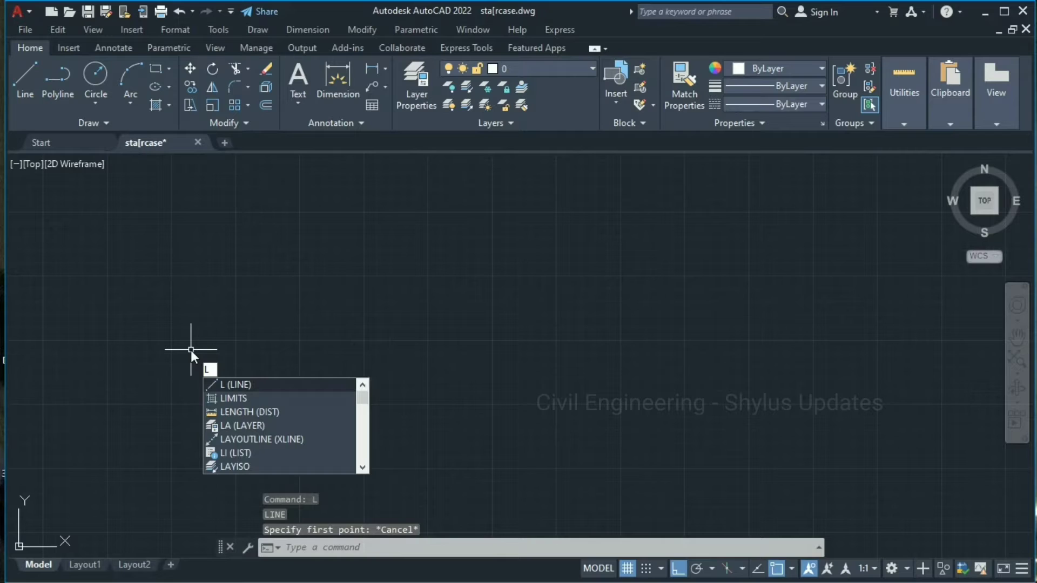
- Draw a 10' horizontal line with LINE, then turn Ortho off
{"action": "key", "text": "Return"}
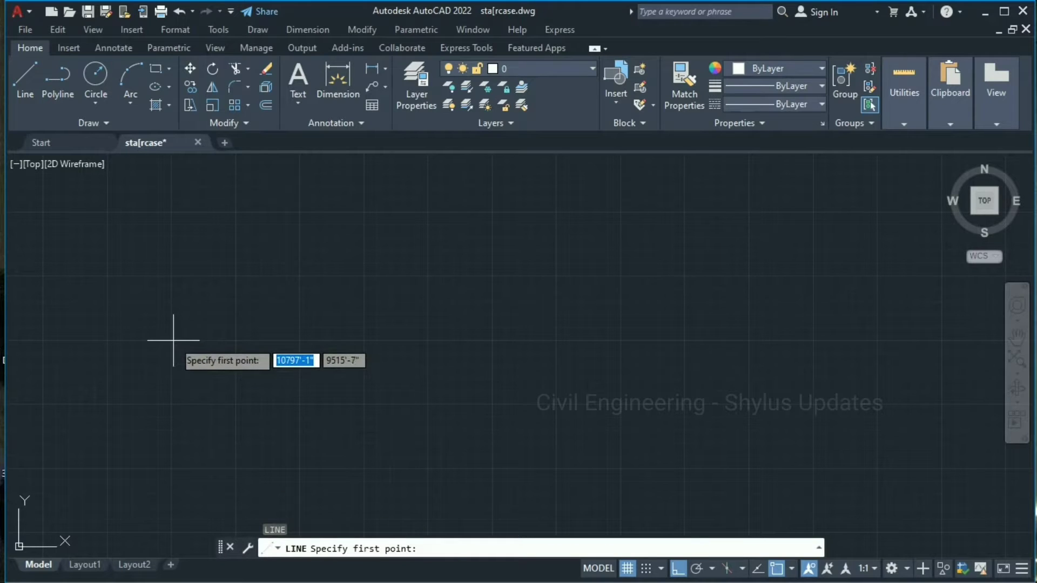
{"action": "left_click", "coordinate": [172, 341]}
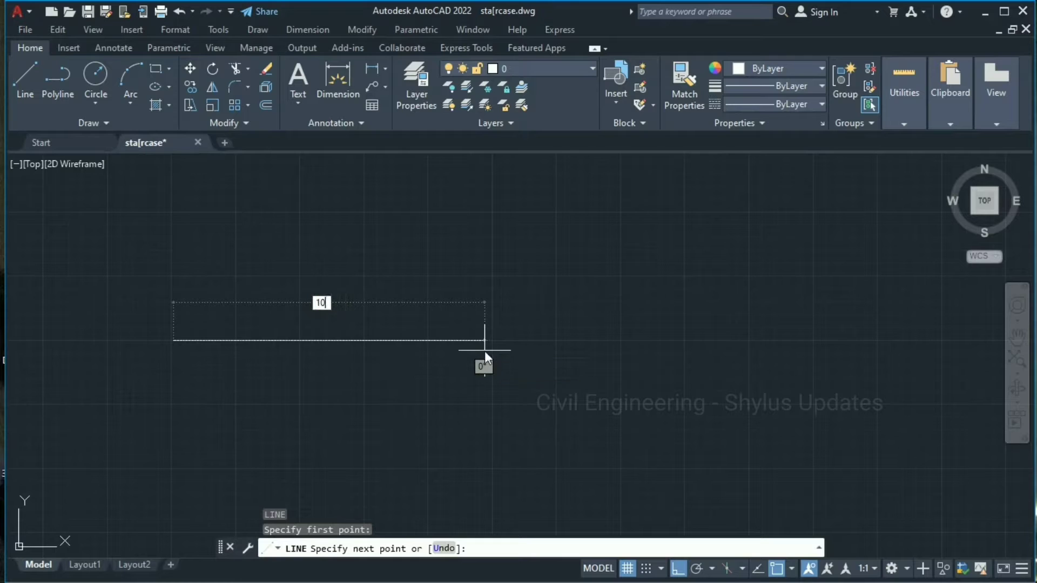
{"action": "type", "text": "10'"}
{"action": "key", "text": "Return"}
{"action": "key", "text": "Escape"}
{"action": "scroll", "coordinate": [243, 340], "scroll_direction": "up", "scroll_amount": 4}
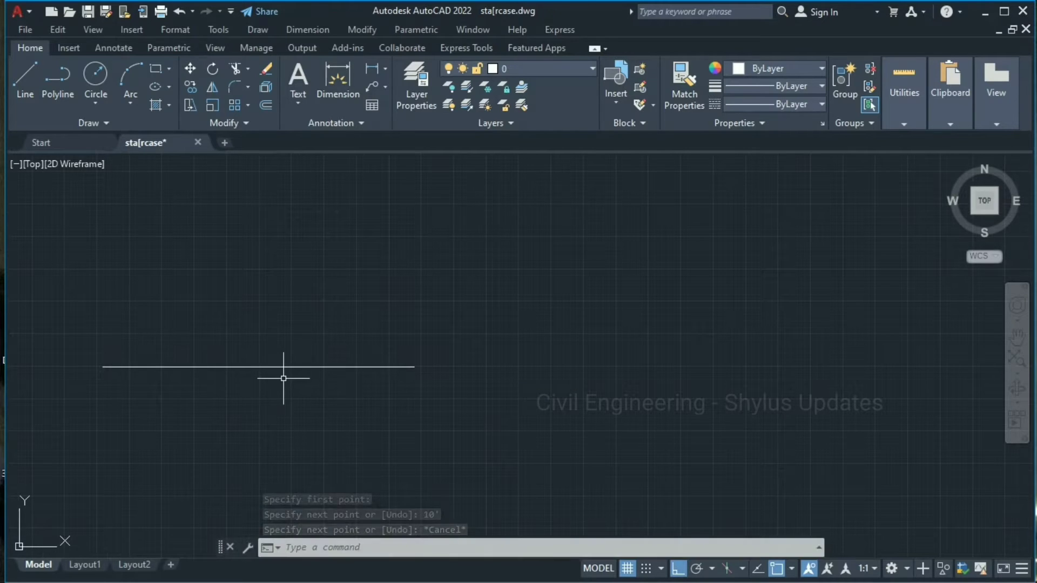
{"action": "key", "text": "F8"}
- Draw an arc from the line's right endpoint through a 20' second point to a picked end
{"action": "left_click", "coordinate": [130, 83]}
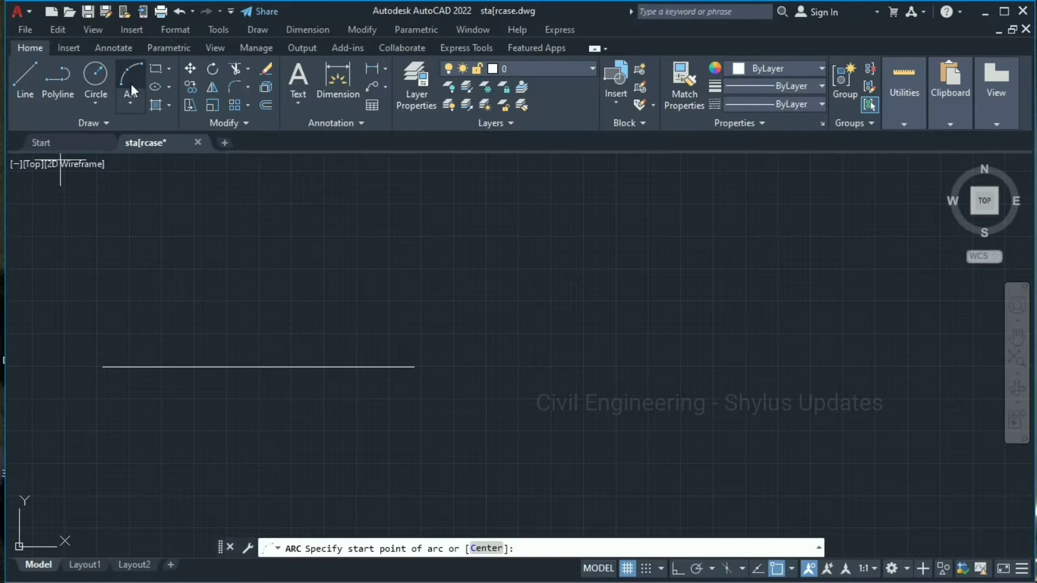
{"action": "left_click", "coordinate": [414, 367]}
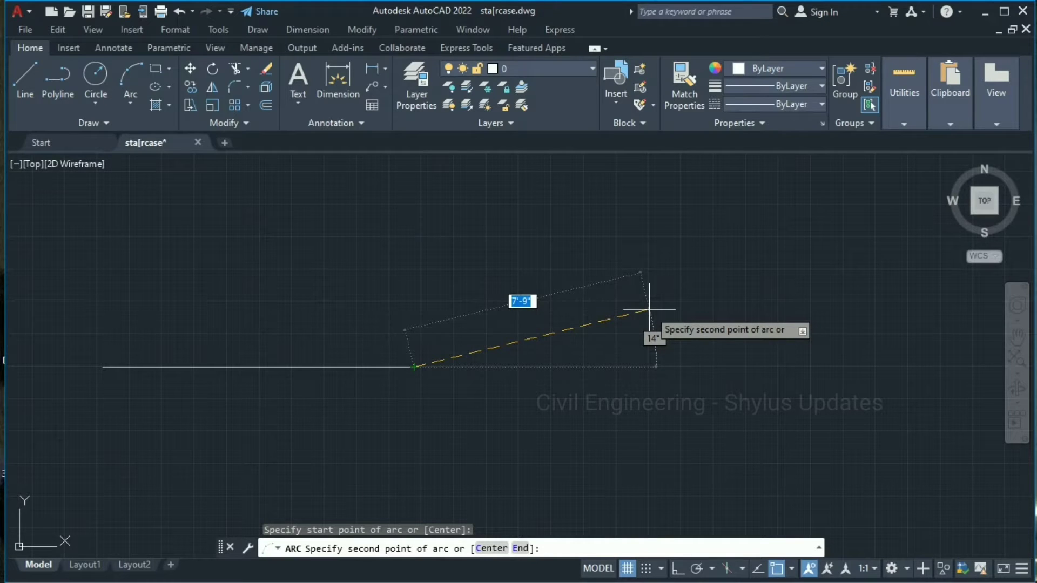
{"action": "type", "text": "20"}
{"action": "key", "text": "Return"}
{"action": "left_click", "coordinate": [649, 310]}
{"action": "scroll", "coordinate": [649, 311], "scroll_direction": "down", "scroll_amount": 2}
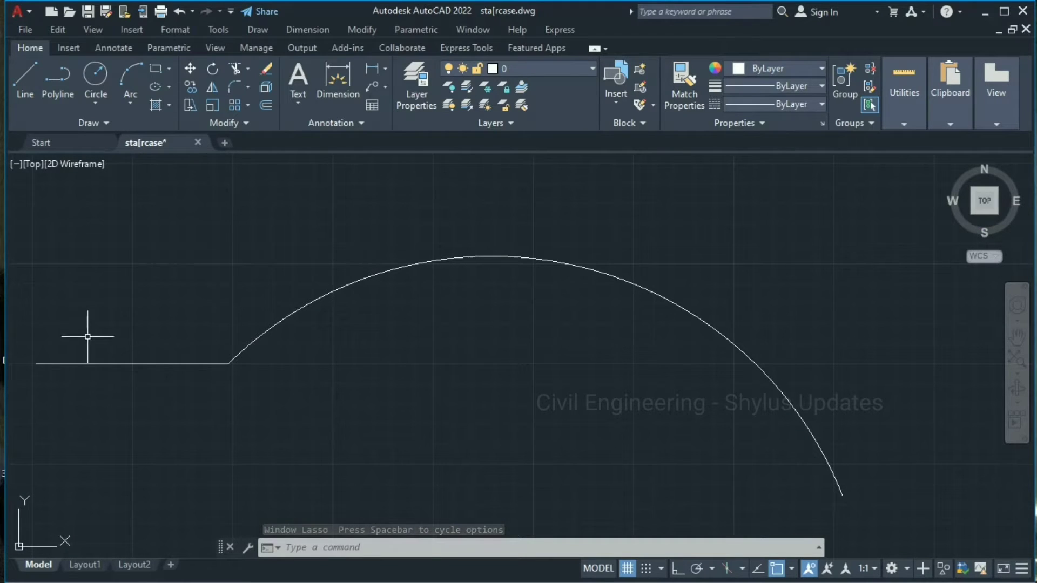
{"action": "left_click", "coordinate": [116, 364]}
{"action": "type", "text": "a"}
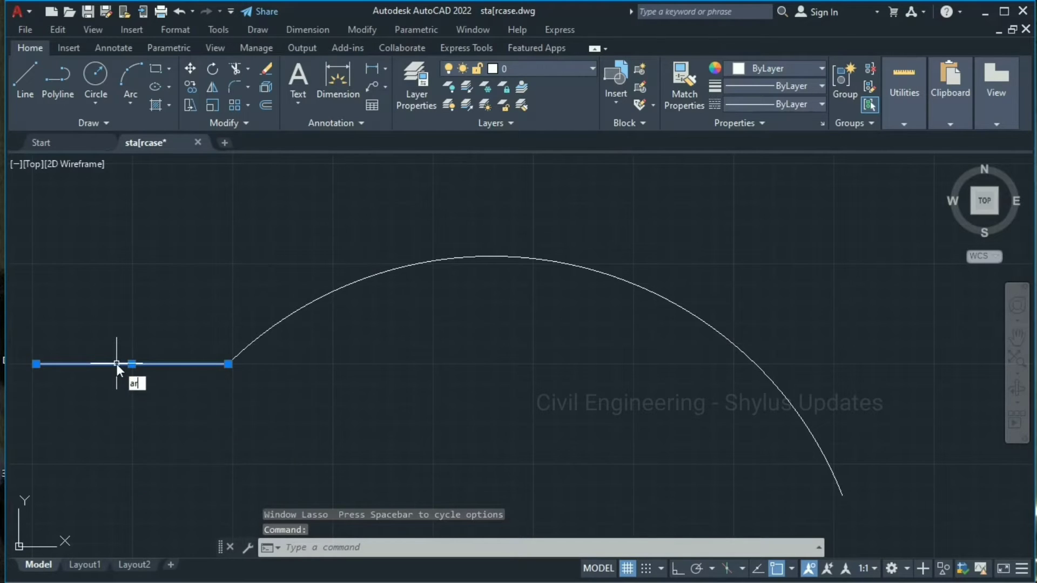
{"action": "type", "text": "rr"}
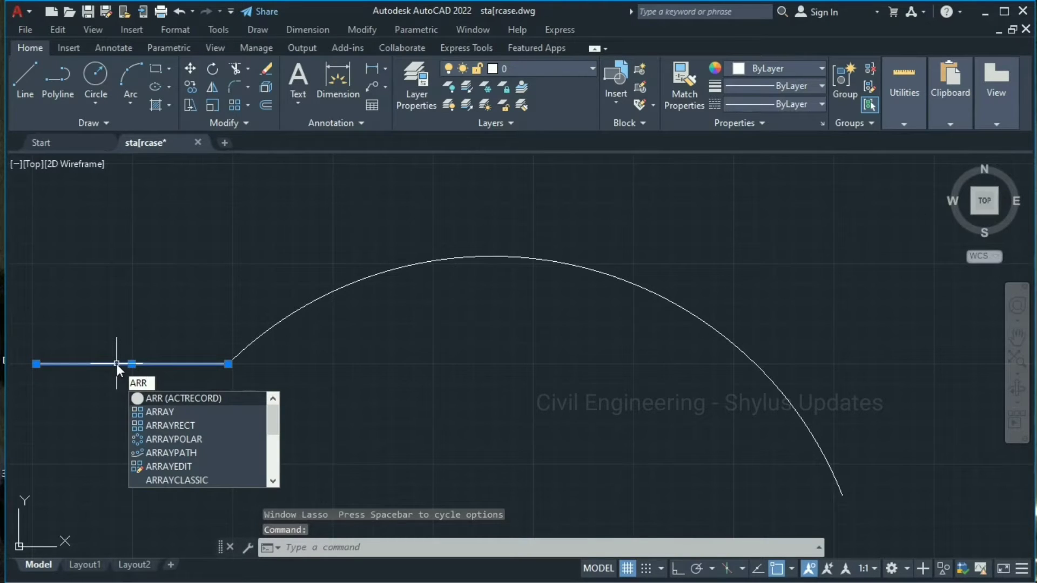
- Path-array the line along the arc with 2' spacing between treads
{"action": "left_click", "coordinate": [171, 411]}
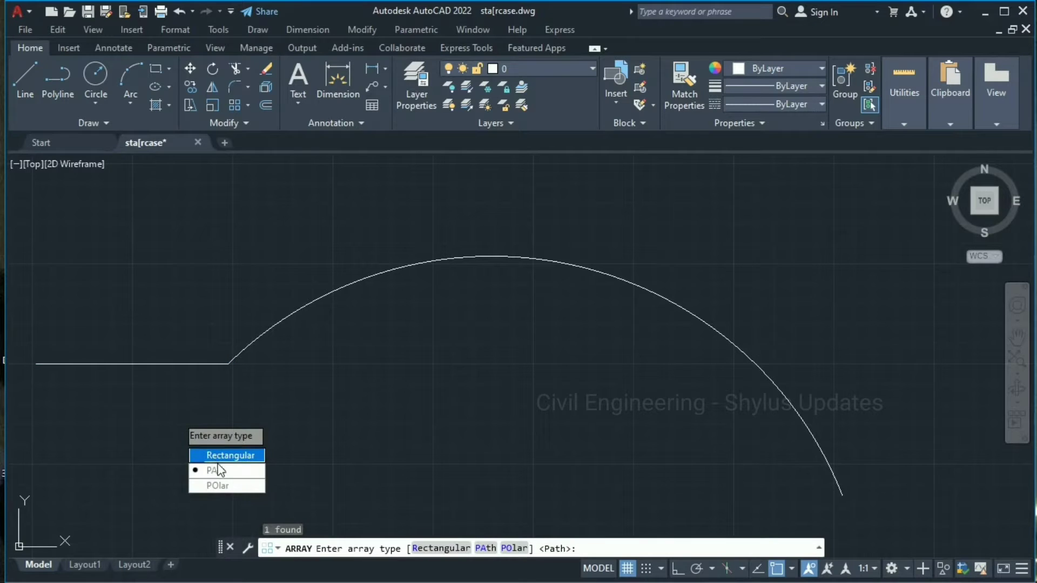
{"action": "left_click", "coordinate": [217, 470]}
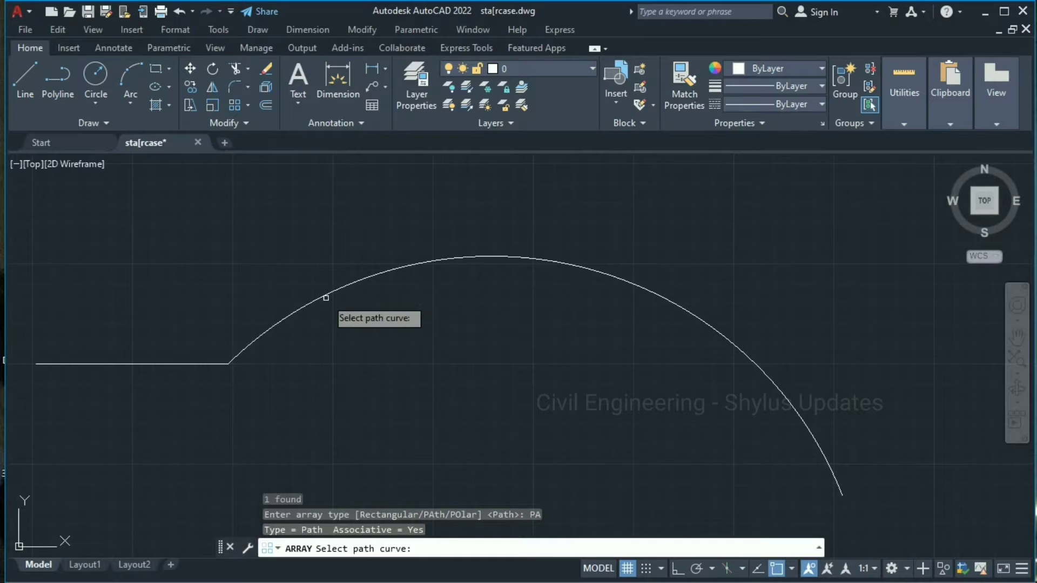
{"action": "left_click", "coordinate": [332, 292]}
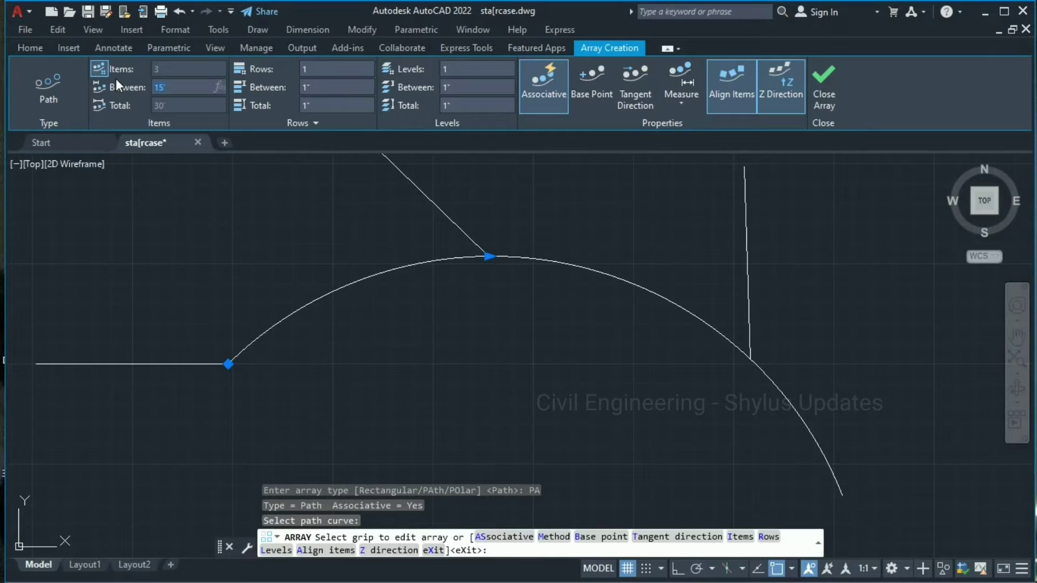
{"action": "key", "text": "Return"}
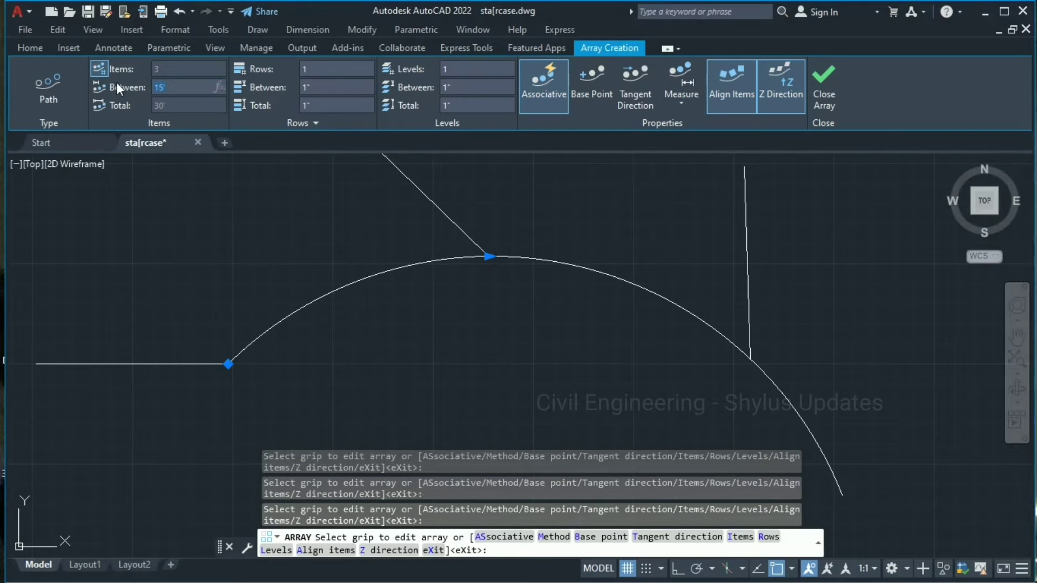
{"action": "type", "text": "2"}
{"action": "key", "text": "Return"}
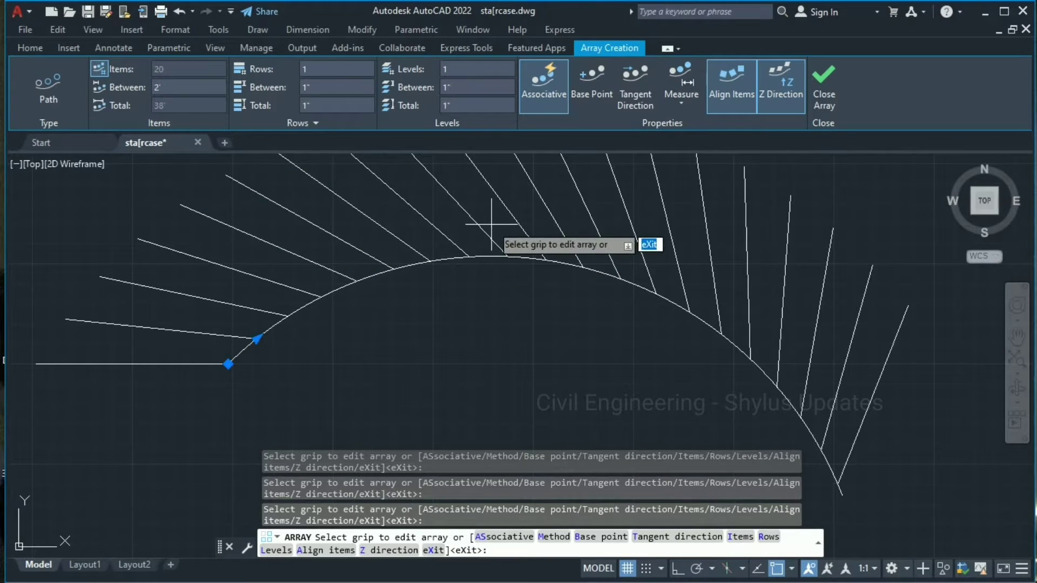
{"action": "scroll", "coordinate": [488, 243], "scroll_direction": "down", "scroll_amount": 2}
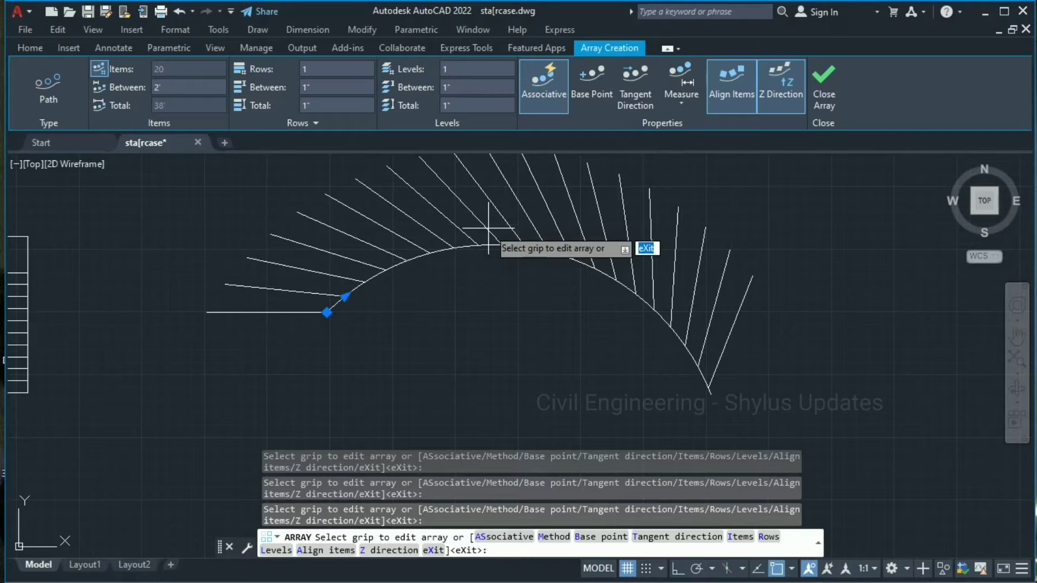
{"action": "key", "text": "Return"}
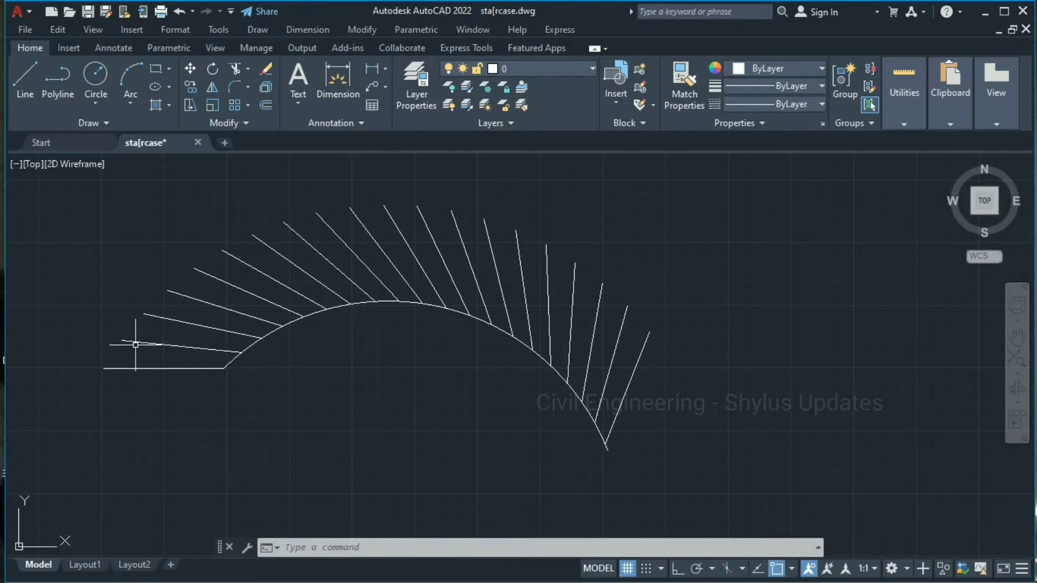
{"action": "type", "text": "off"}
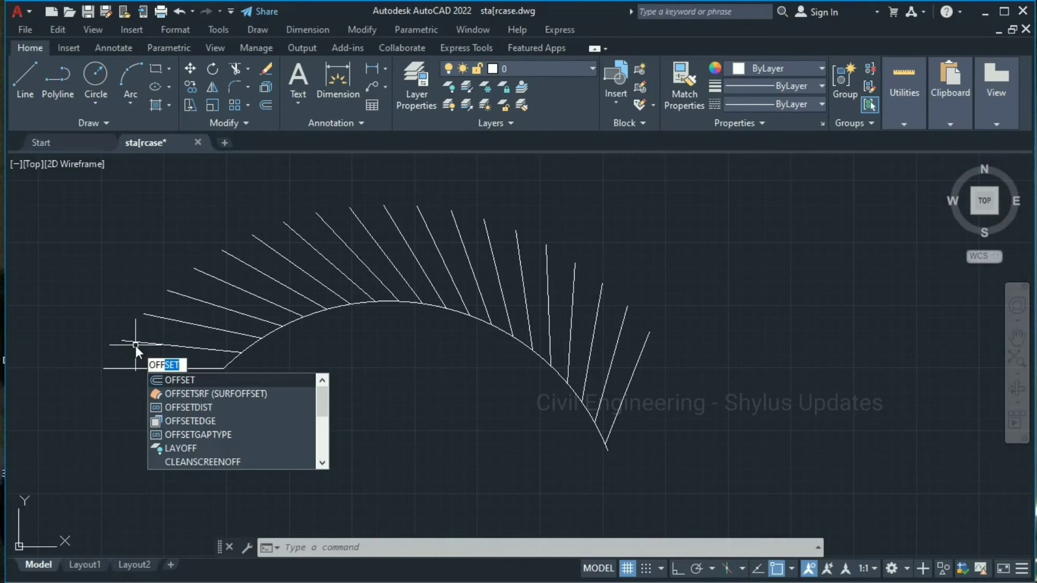
- Offset the inner arc 8 feet to the outer side as the outer stair edge
{"action": "key", "text": "Return"}
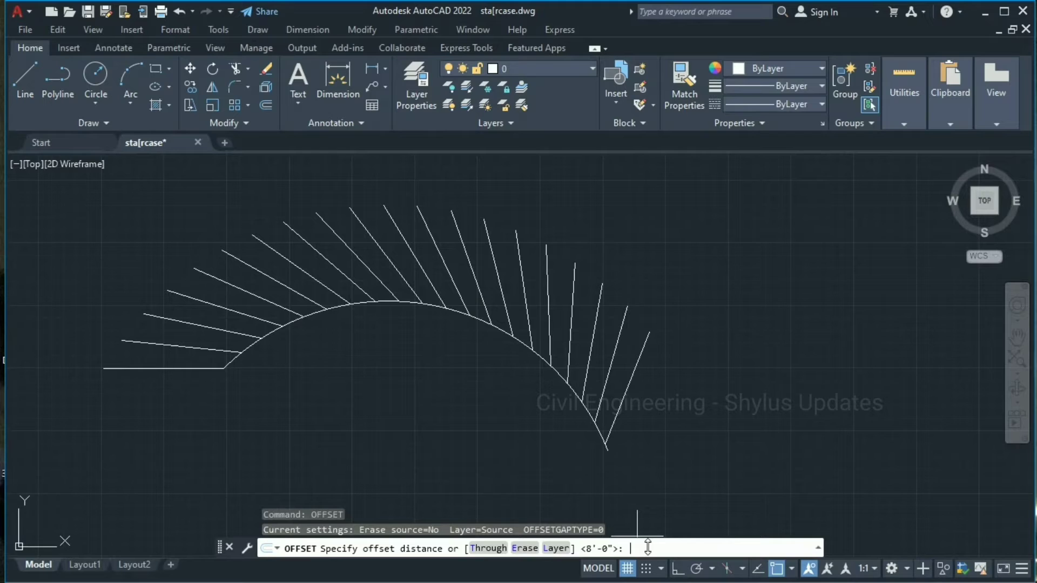
{"action": "key", "text": "Return"}
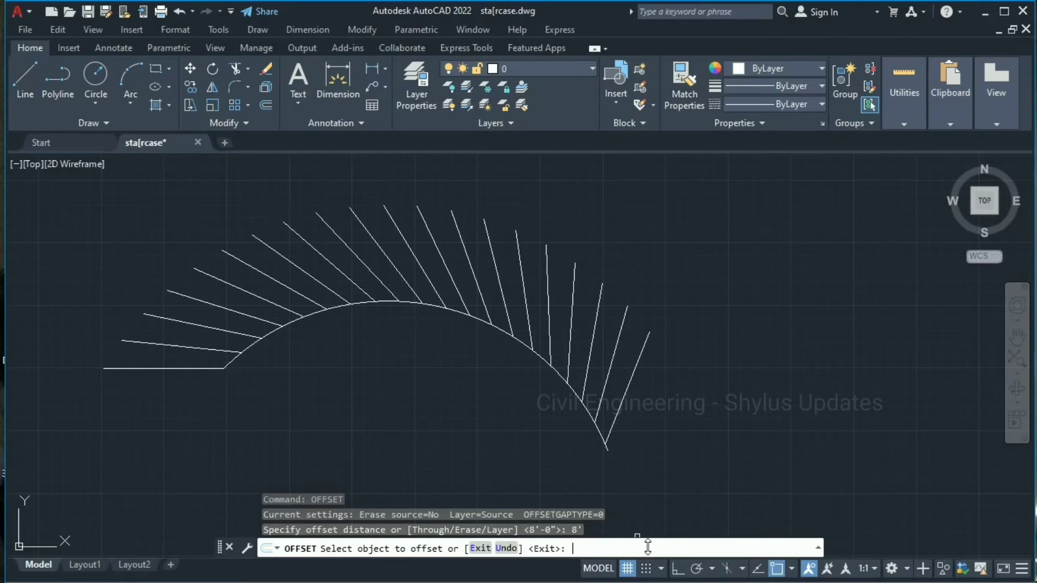
{"action": "left_click", "coordinate": [404, 303]}
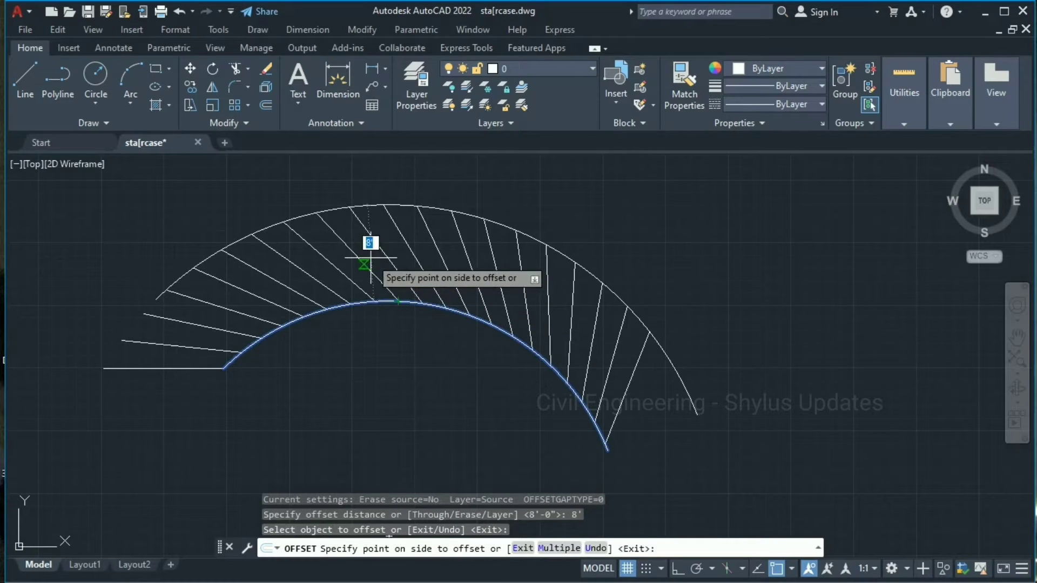
{"action": "left_click", "coordinate": [364, 217]}
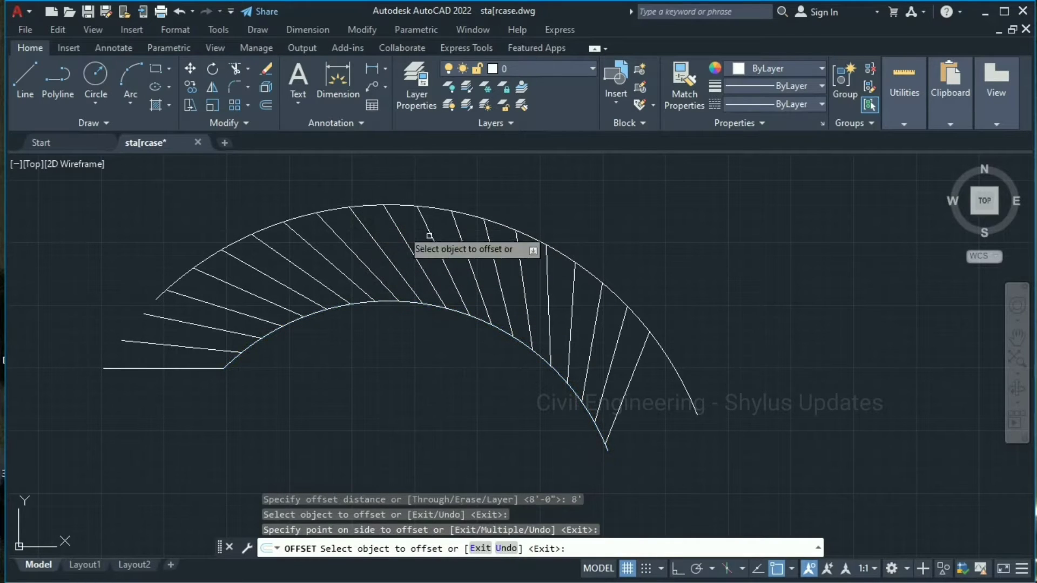
{"action": "key", "text": "Return"}
{"action": "middle_click_drag", "start_coordinate": [285, 258], "coordinate": [275, 278]}
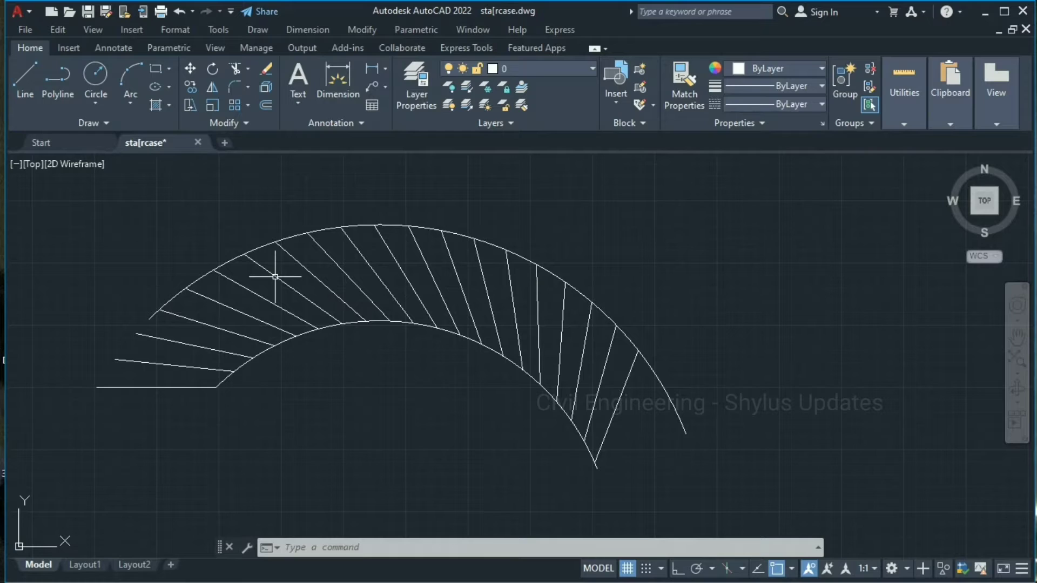
{"action": "left_click", "coordinate": [275, 277]}
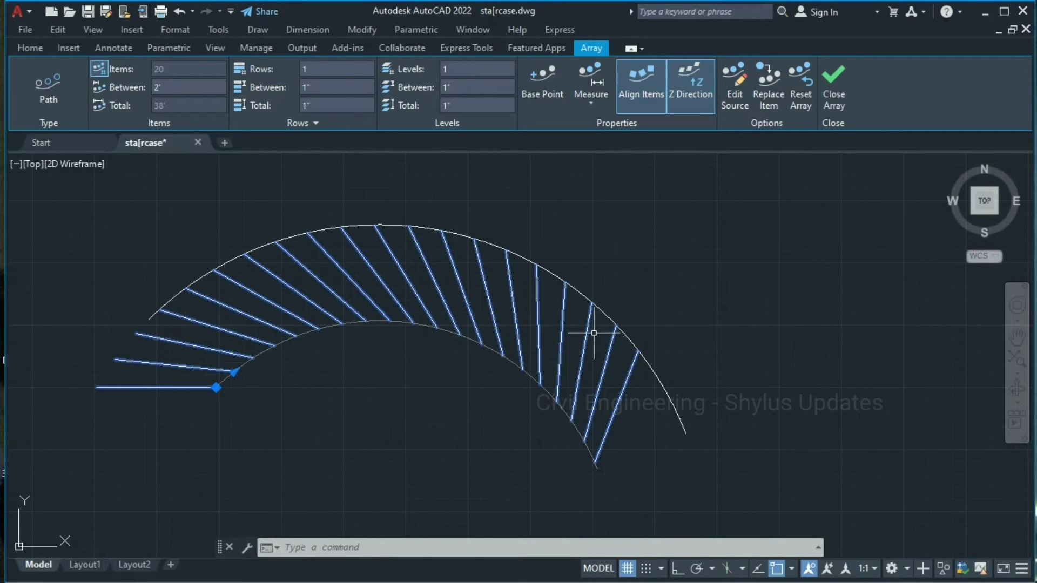
- Explode the tread path array into separate lines
{"action": "key", "text": "Escape"}
{"action": "type", "text": "e"}
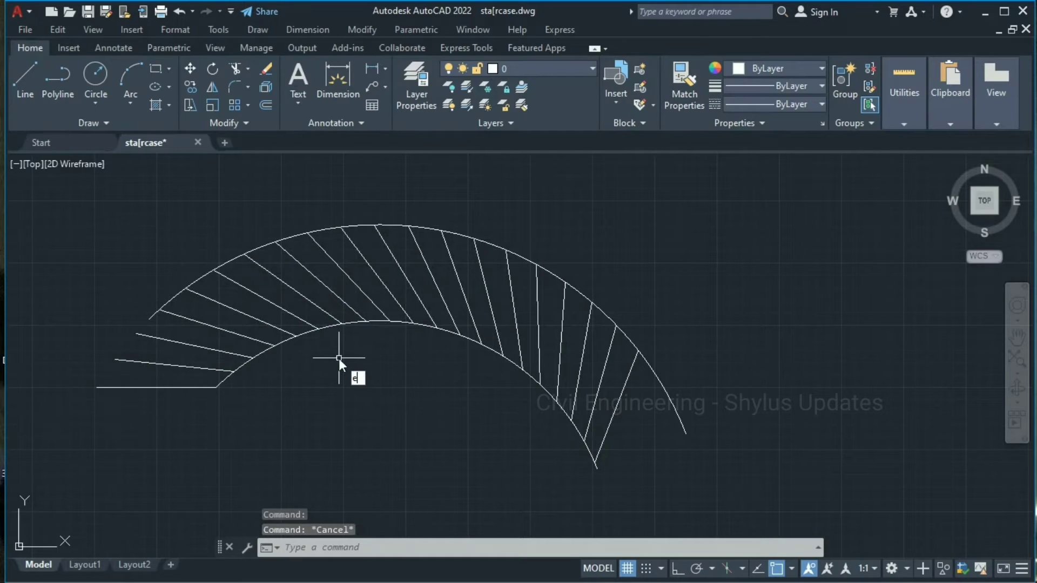
{"action": "type", "text": "xpl"}
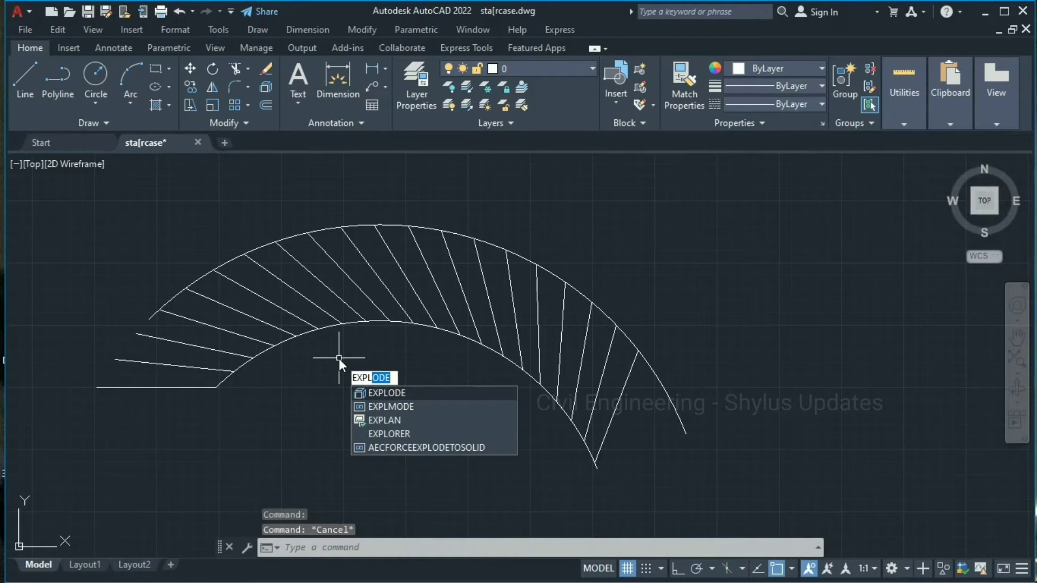
{"action": "key", "text": "Return"}
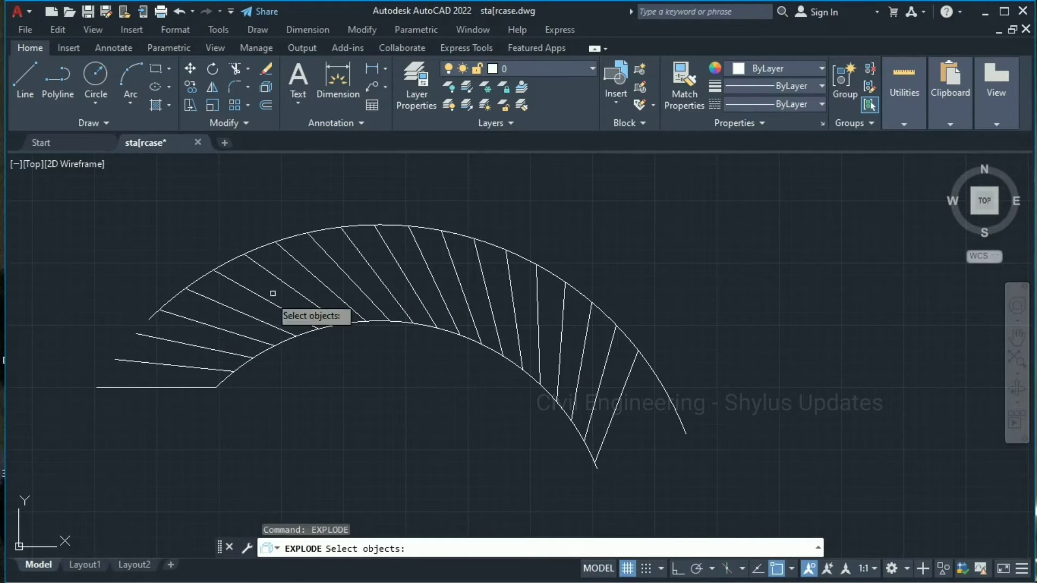
{"action": "left_click", "coordinate": [243, 311]}
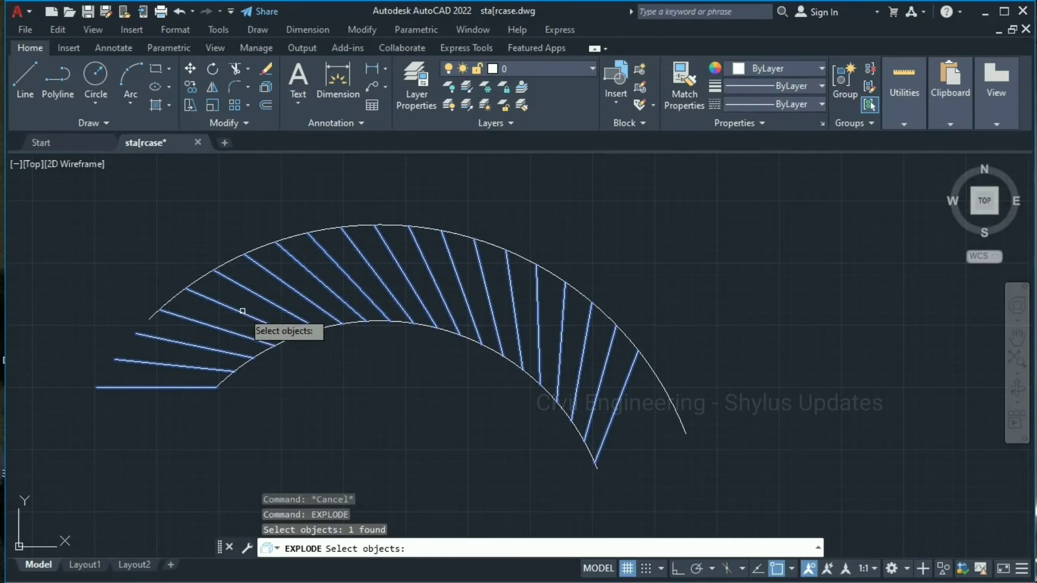
{"action": "key", "text": "Return"}
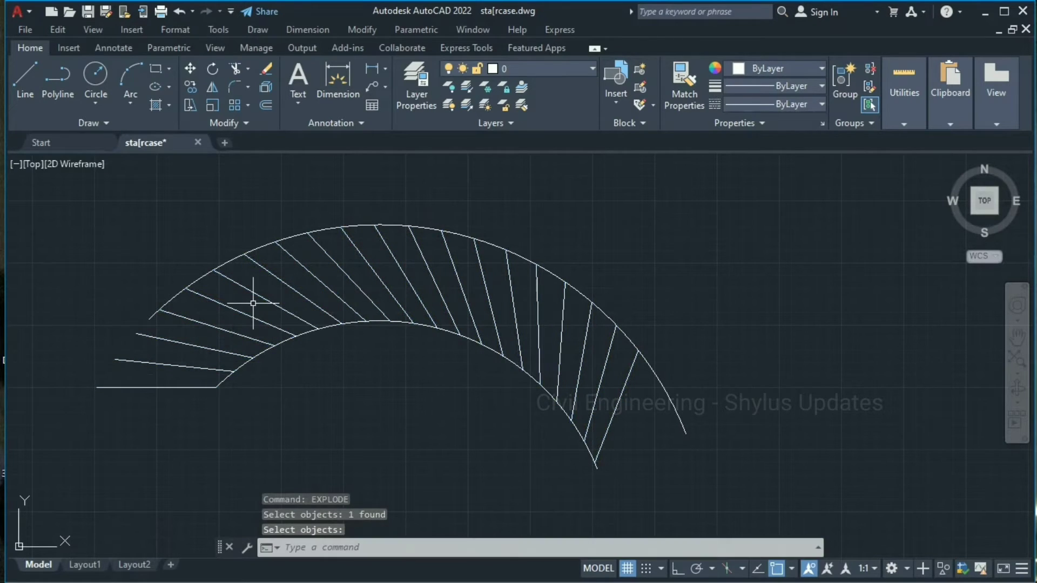
- Select several tread lines to confirm they are separate, then clear the selection
{"action": "left_click", "coordinate": [250, 290]}
{"action": "left_click", "coordinate": [281, 281]}
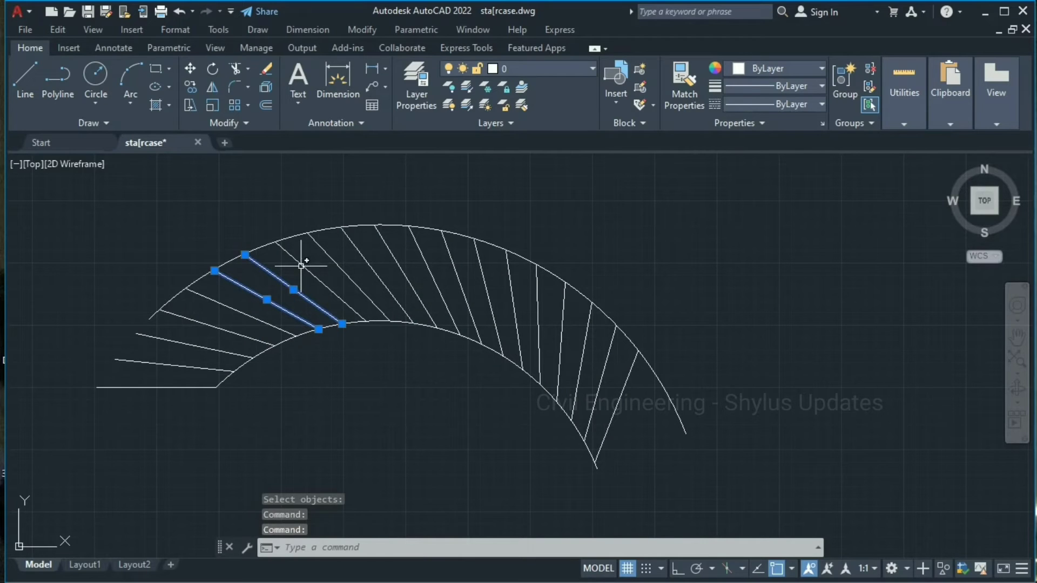
{"action": "left_click", "coordinate": [296, 261]}
{"action": "left_click", "coordinate": [328, 256]}
{"action": "left_click", "coordinate": [362, 256]}
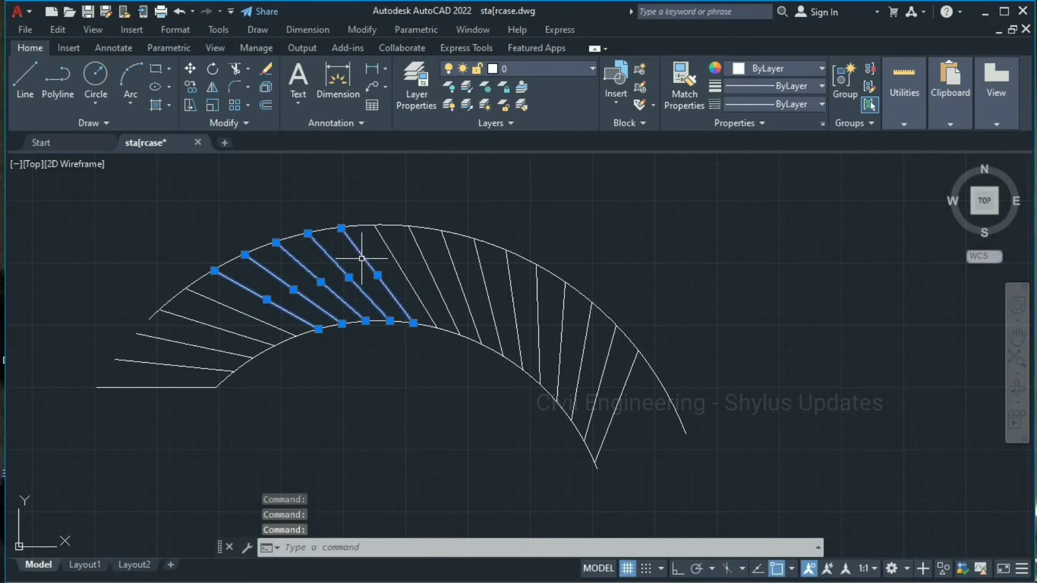
{"action": "key", "text": "Escape"}
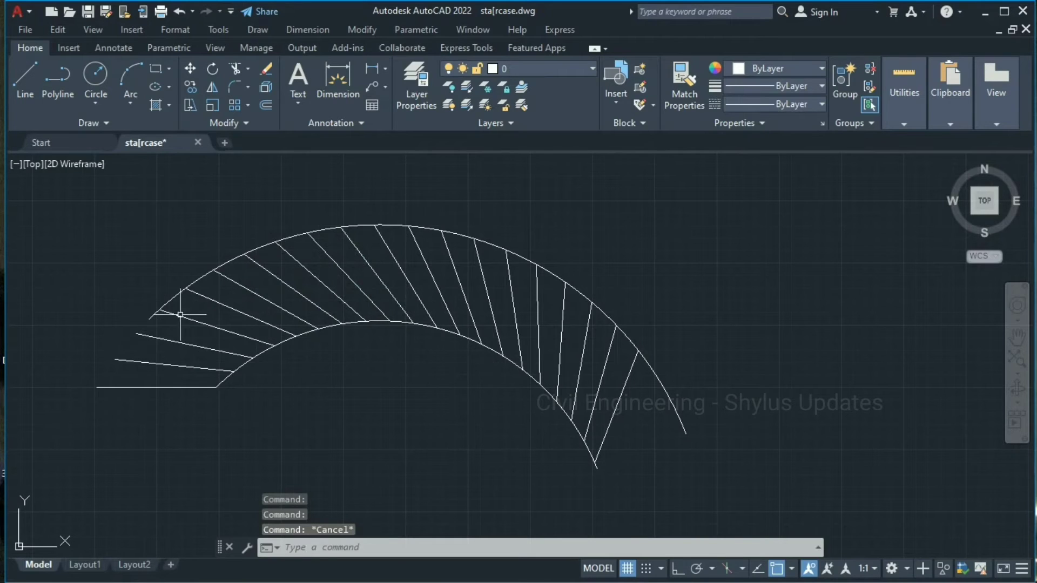
- Undo the earlier extend, then extend the outer arc's left end past the lower treads
{"action": "key", "text": "ctrl+z"}
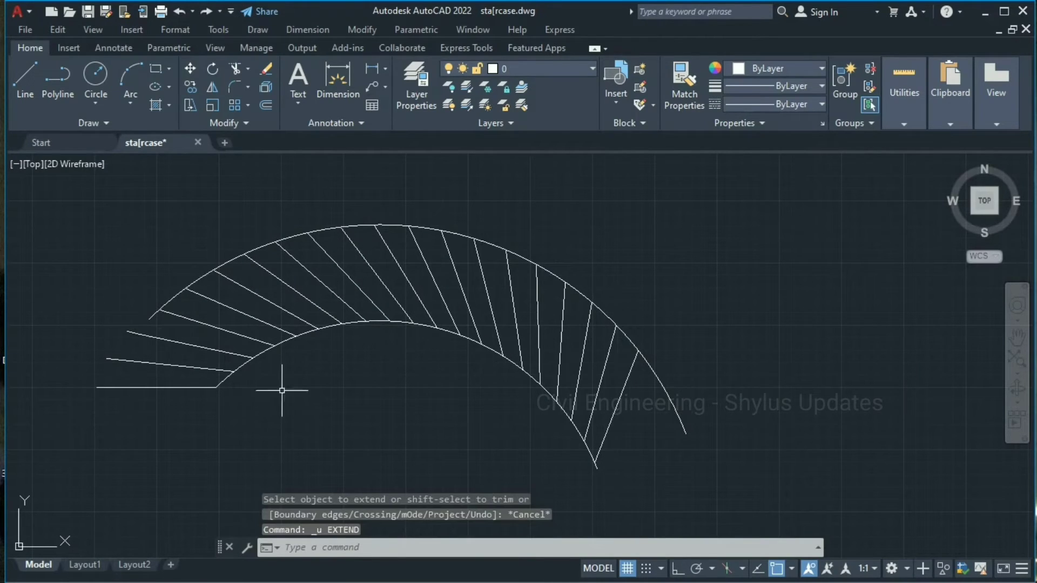
{"action": "type", "text": "EX"}
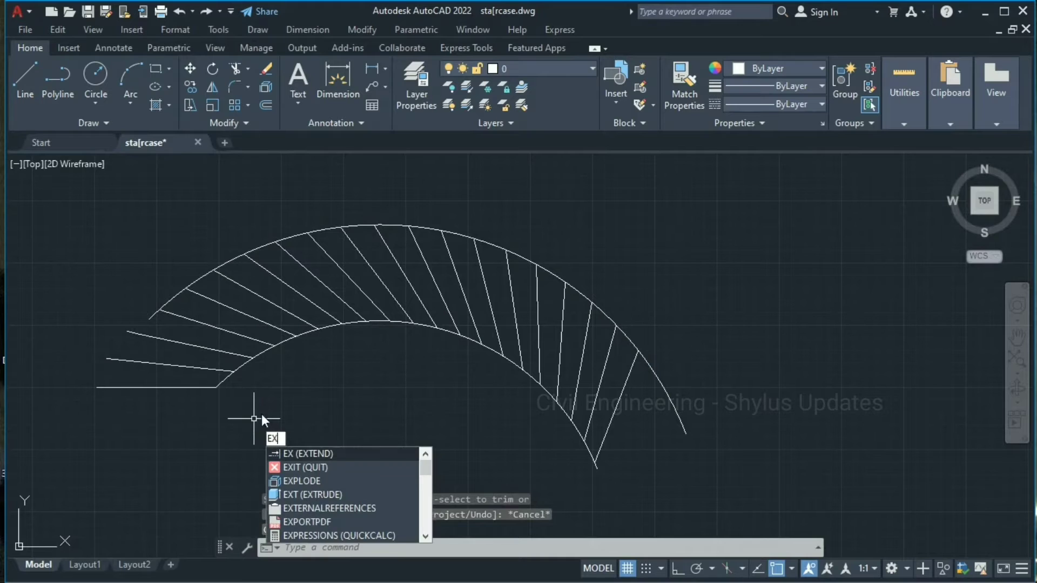
{"action": "left_click", "coordinate": [309, 454]}
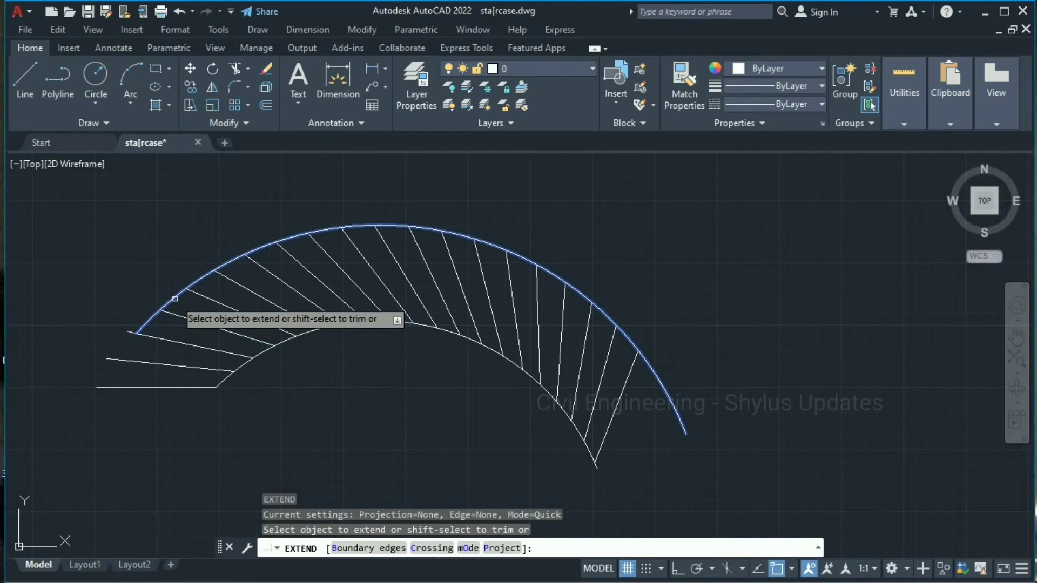
{"action": "left_click", "coordinate": [150, 320]}
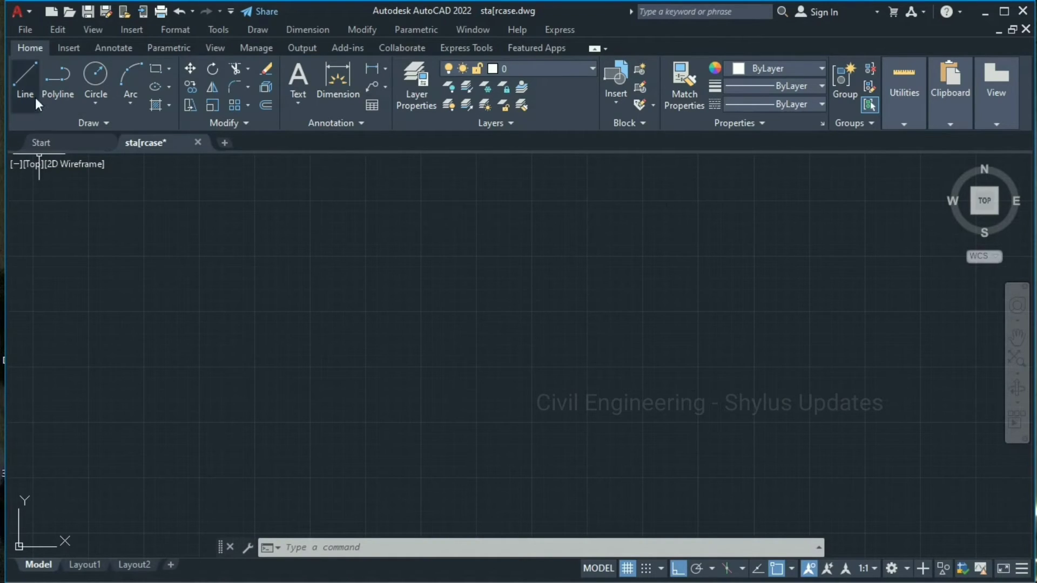
- Draw a 10-foot horizontal line in the empty area and select it
{"action": "left_click", "coordinate": [20, 85]}
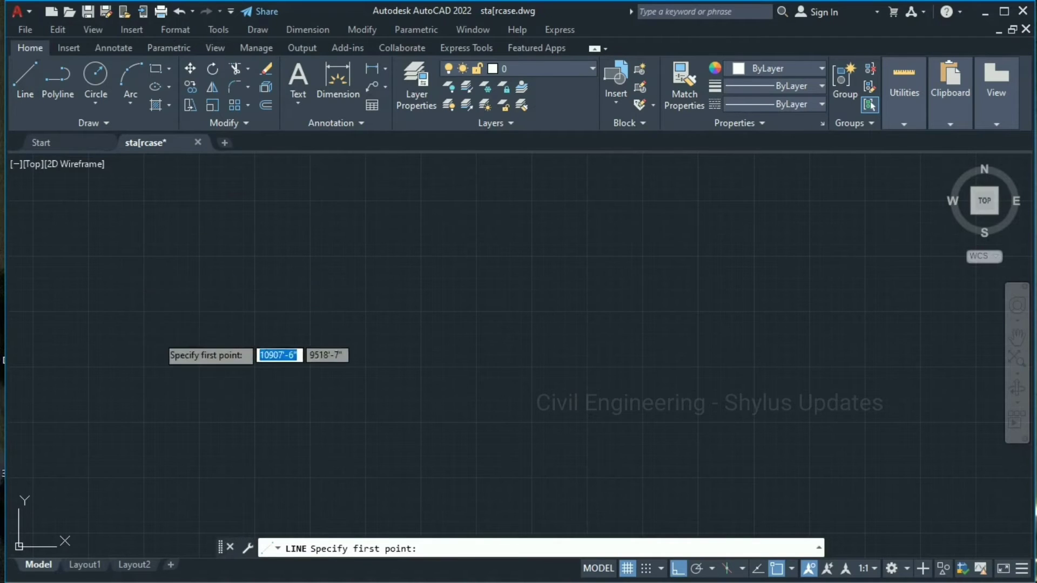
{"action": "left_click", "coordinate": [157, 333]}
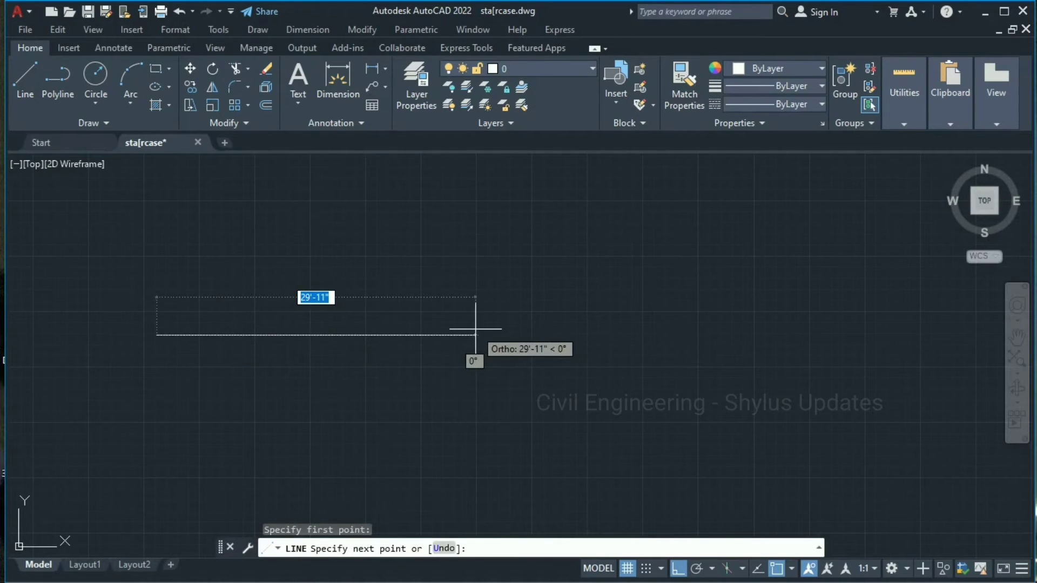
{"action": "type", "text": "10"}
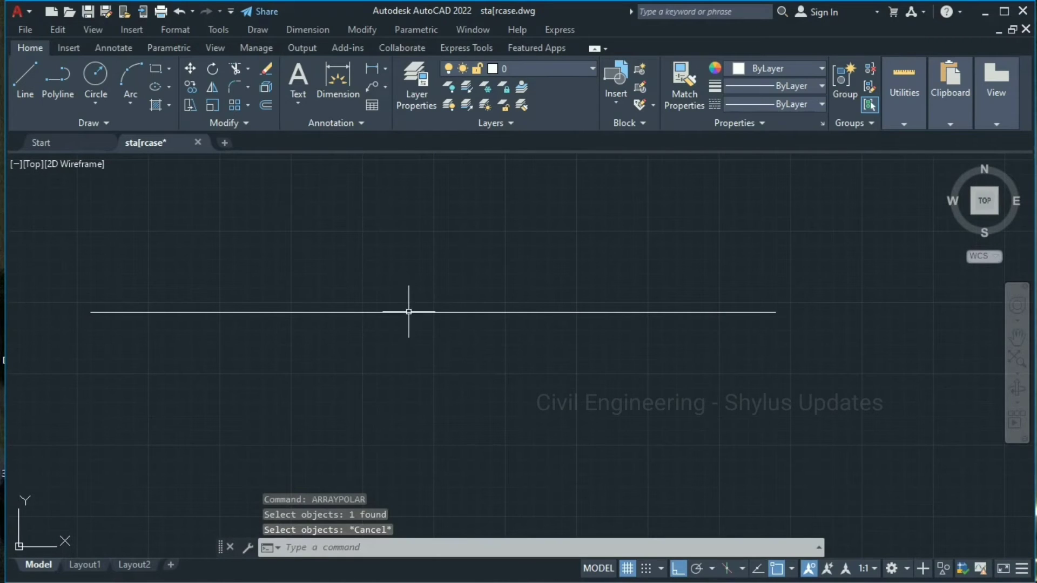
{"action": "left_click", "coordinate": [409, 312]}
{"action": "type", "text": "AR"}
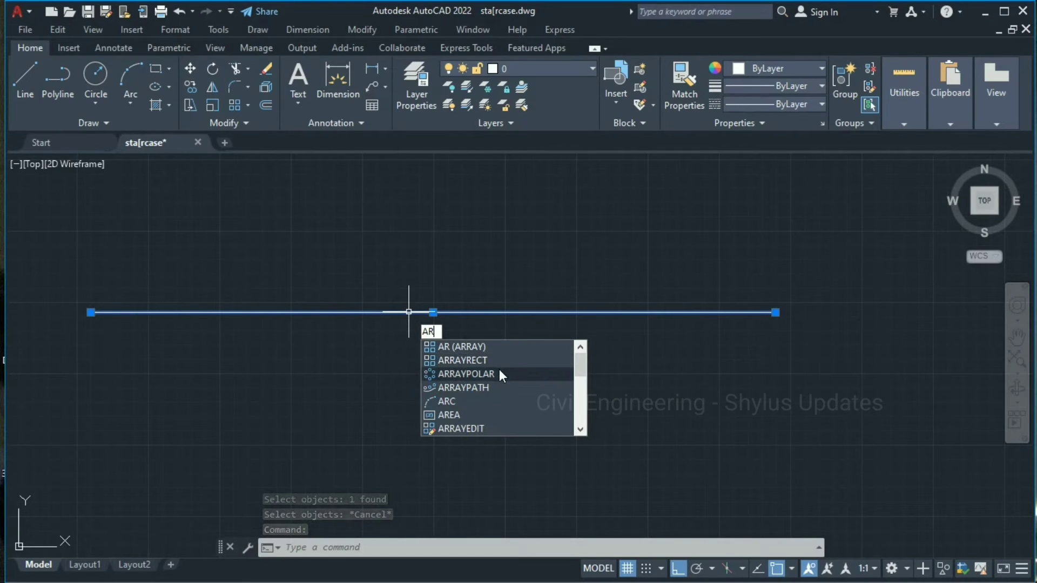
- Polar-array the line into 16 items centered on its midpoint
{"action": "key", "text": "Escape"}
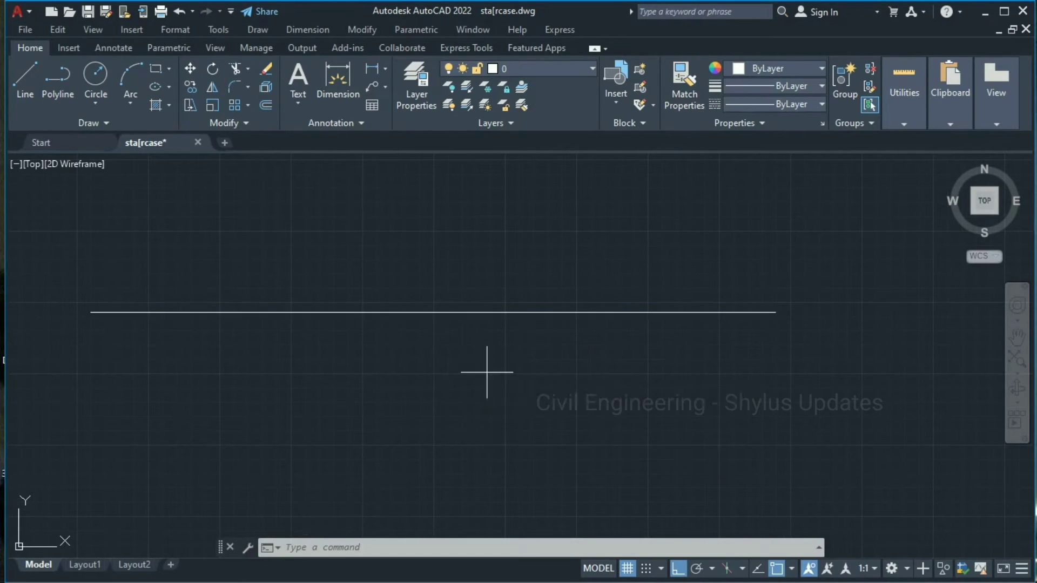
{"action": "left_click", "coordinate": [434, 313]}
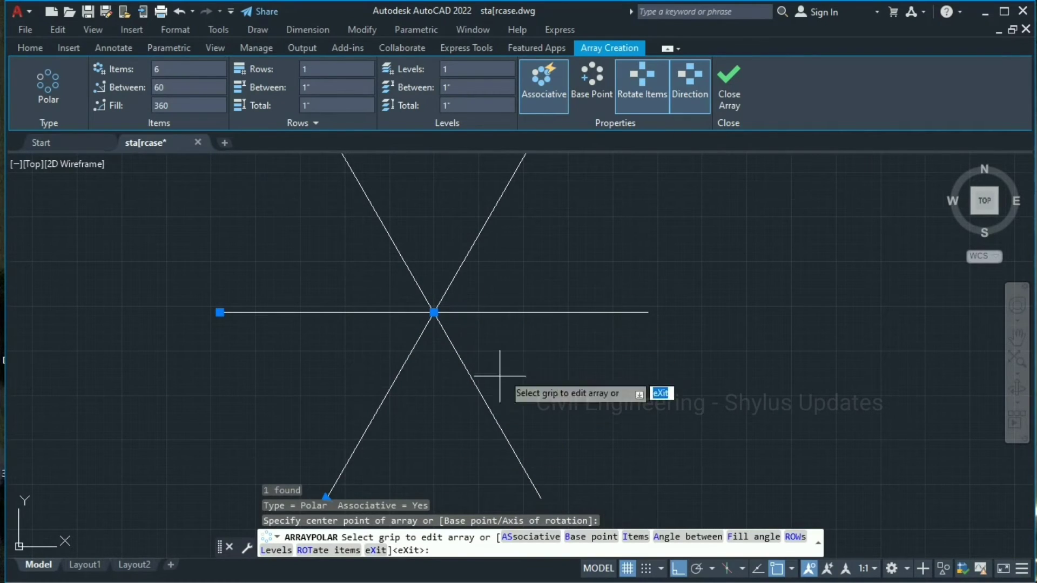
{"action": "left_click", "coordinate": [185, 79]}
{"action": "type", "text": "16"}
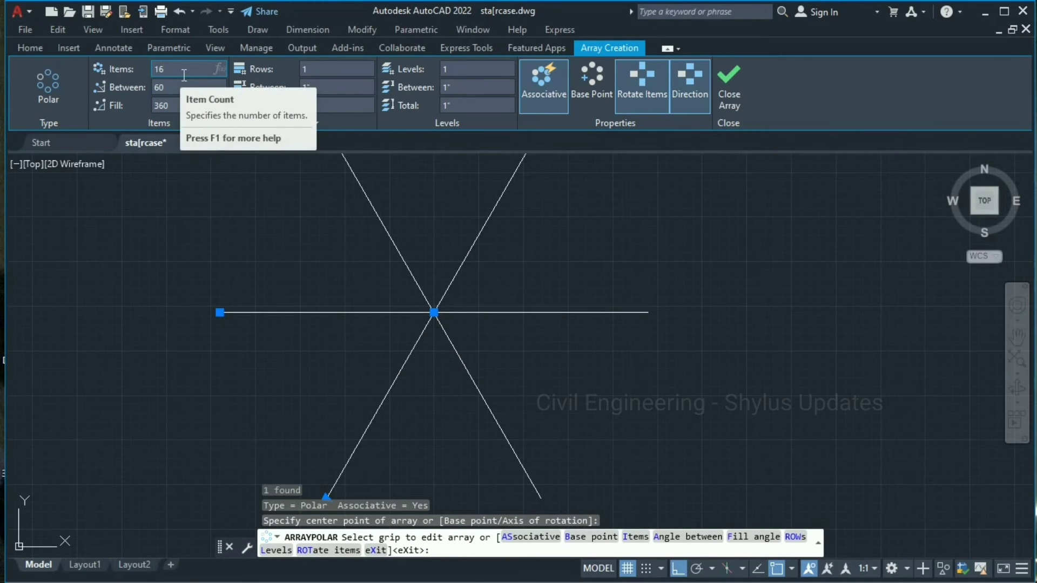
{"action": "key", "text": "Return"}
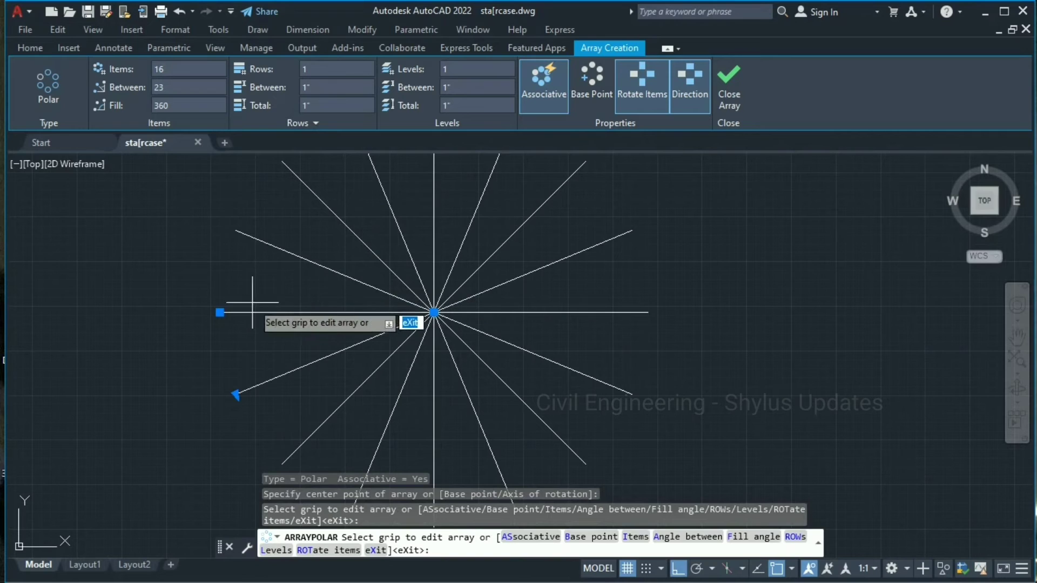